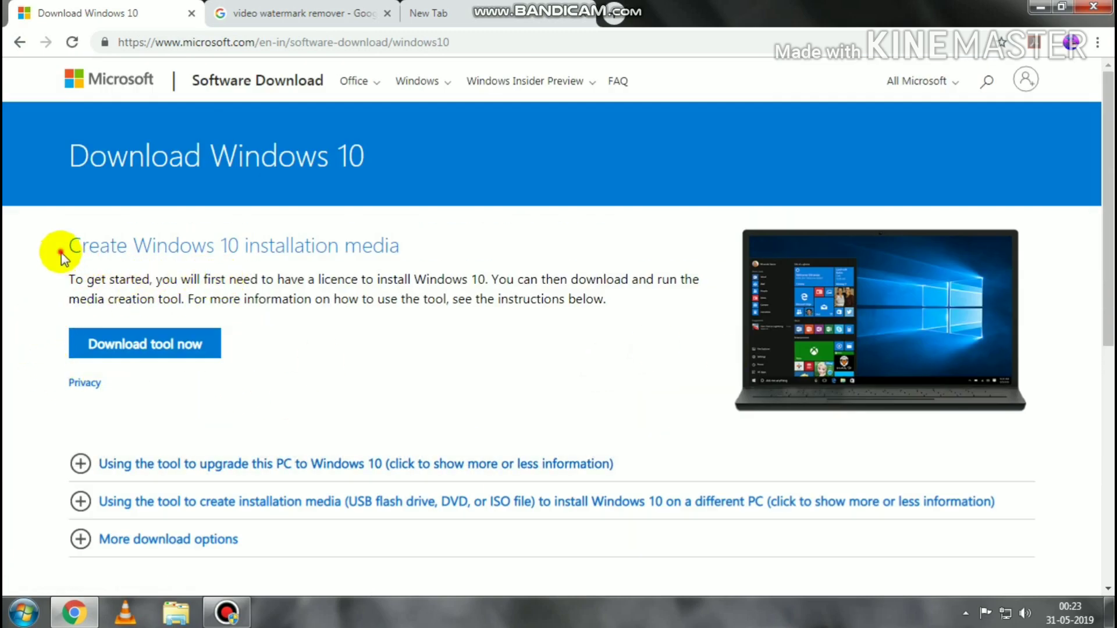
Step: Download the Windows 10 media creation tool from Microsoft's Create Windows 10 installation media section
{"action": "left_click_drag", "start_coordinate": [54, 249], "coordinate": [428, 228]}
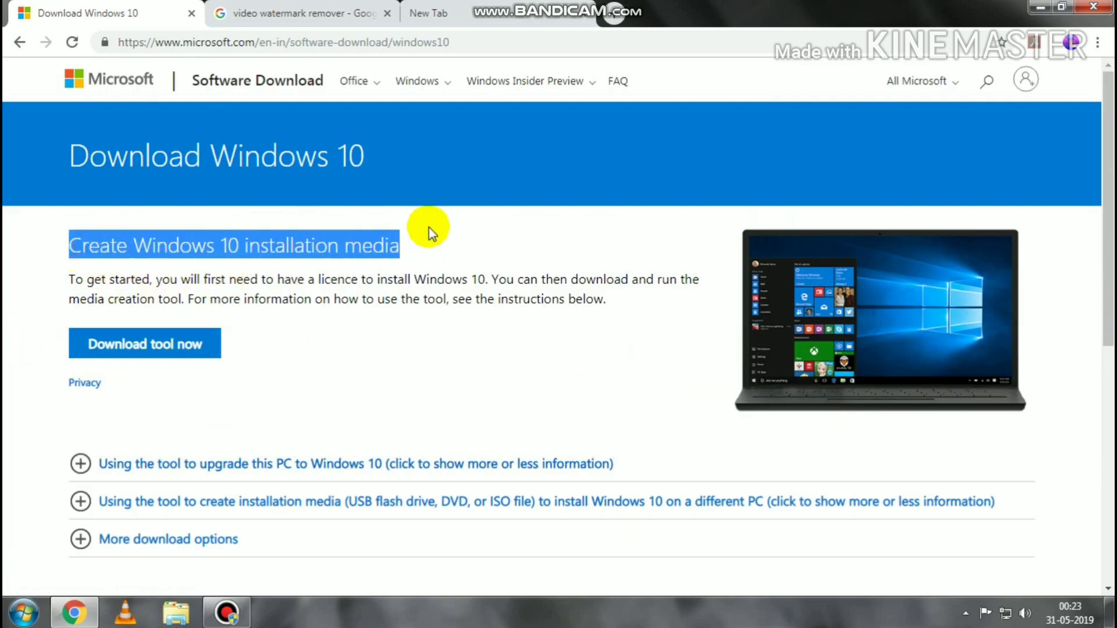
{"action": "left_click", "coordinate": [469, 349]}
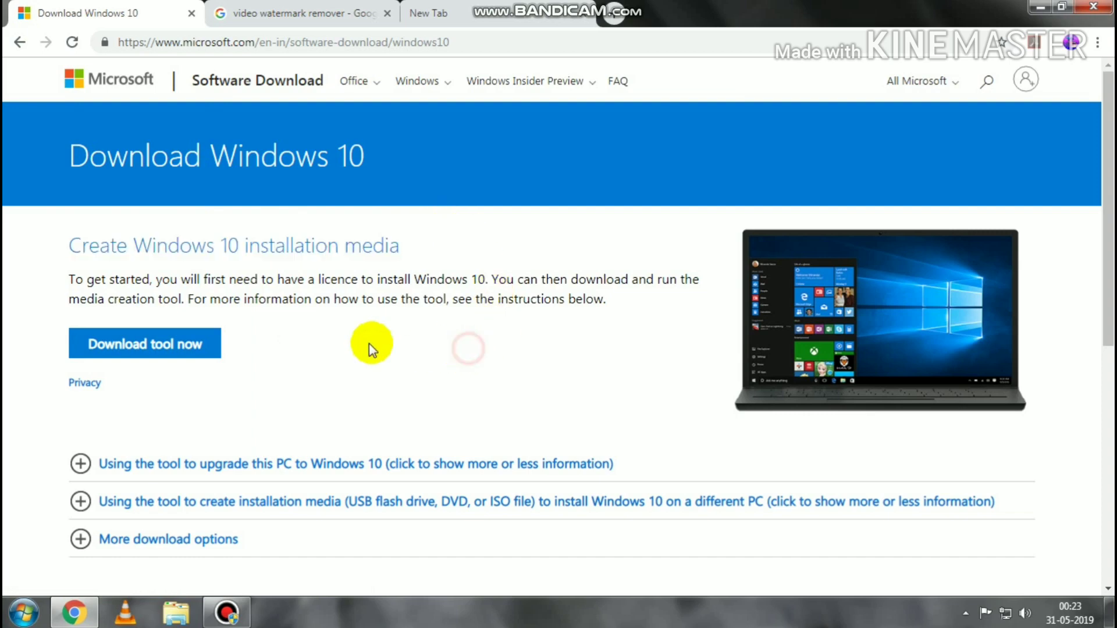
{"action": "left_click", "coordinate": [149, 349]}
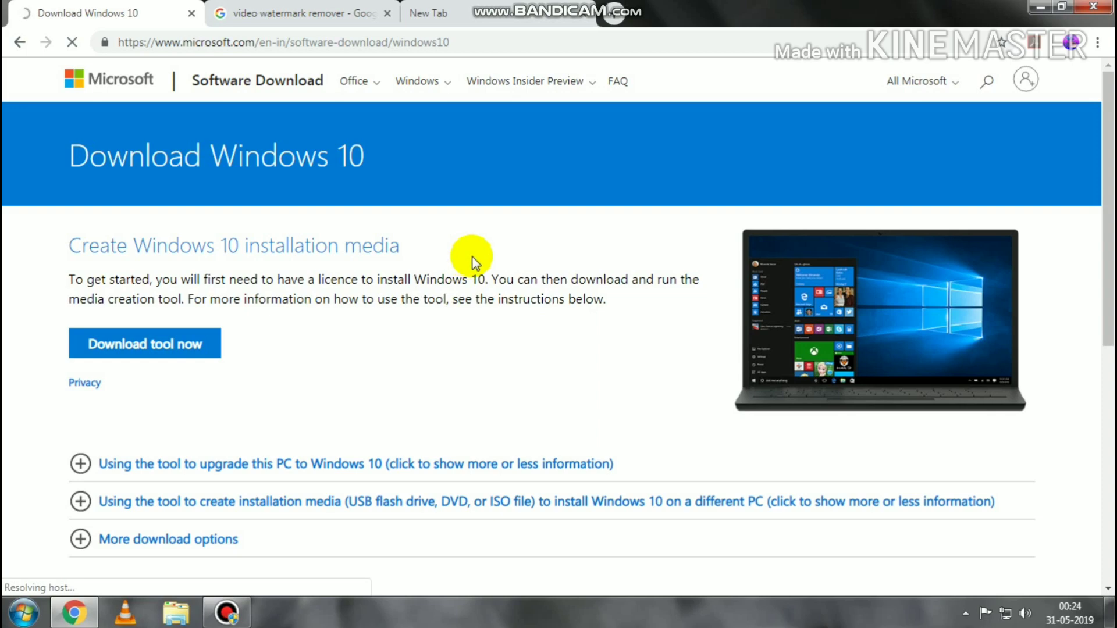
{"action": "scroll", "coordinate": [473, 258], "scroll_direction": "down", "scroll_amount": 6}
{"action": "scroll", "coordinate": [473, 258], "scroll_direction": "up", "scroll_amount": 6}
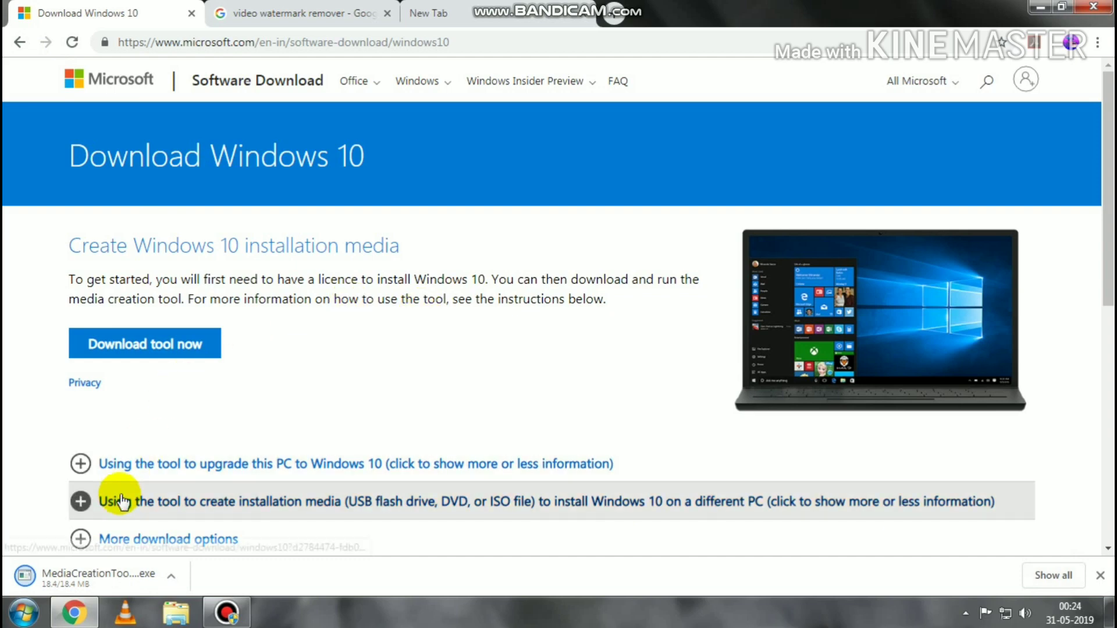
Step: Run the downloaded MediaCreationTool executable to start Windows 10 Setup
{"action": "left_click", "coordinate": [79, 575]}
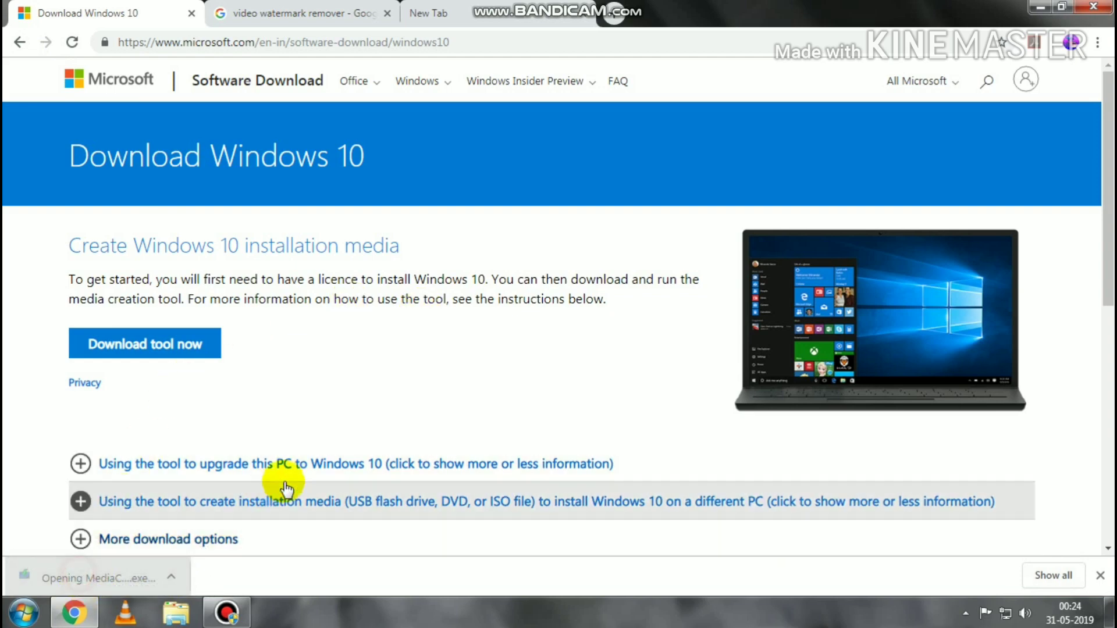
{"action": "left_click", "coordinate": [1041, 7]}
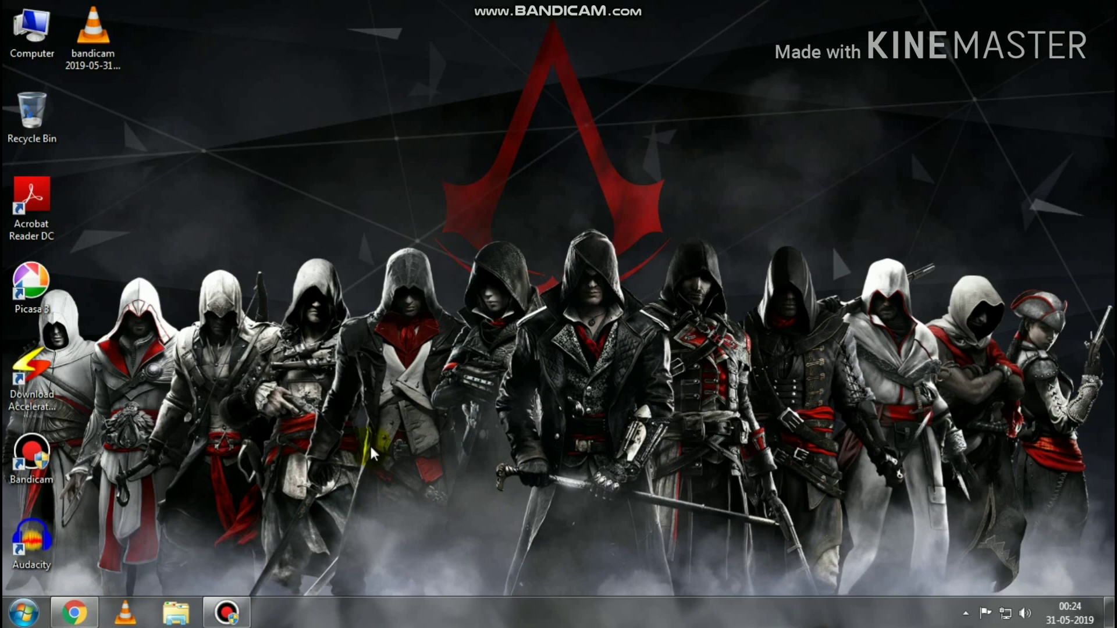
{"action": "left_click", "coordinate": [73, 610]}
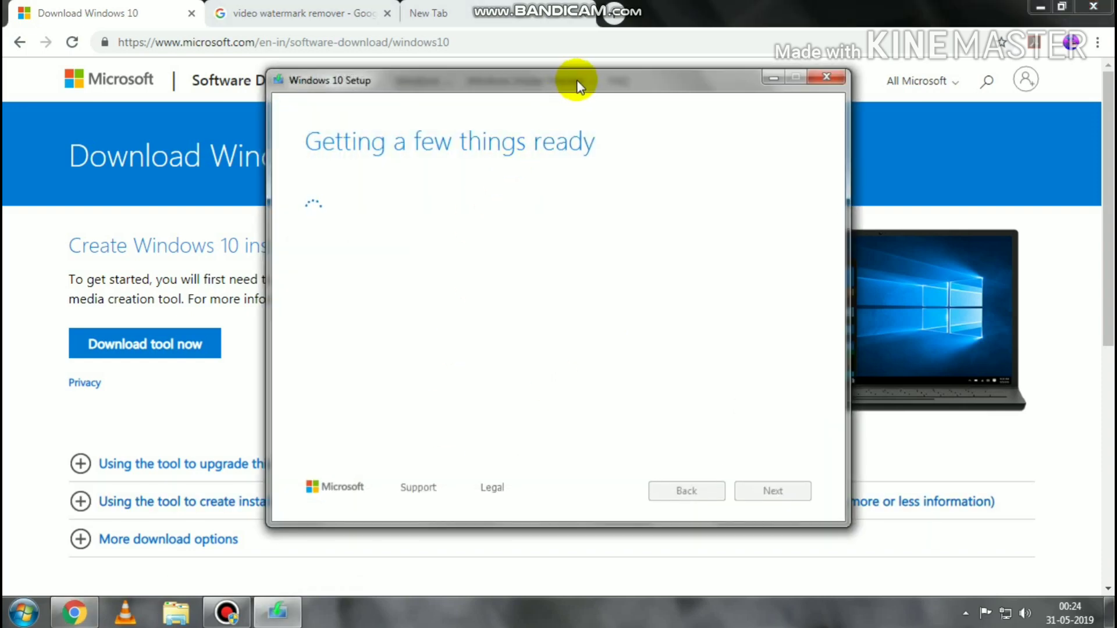
{"action": "left_click_drag", "start_coordinate": [577, 79], "coordinate": [556, 83]}
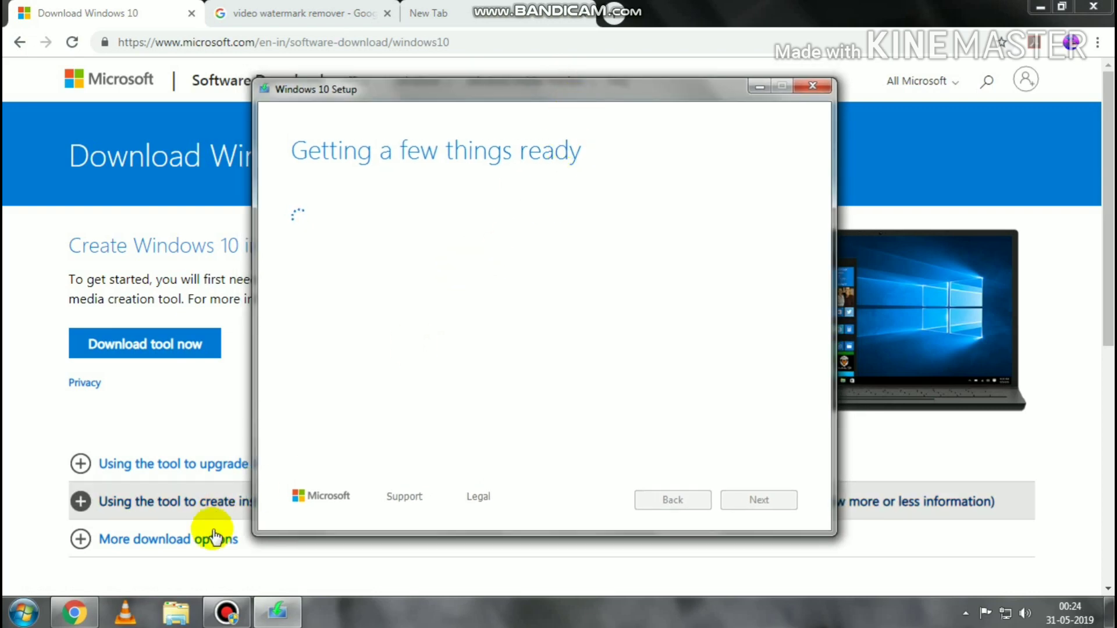
Step: Switch to Windows Explorer, refresh the drives, and inspect the contents of the removable drive $TOR@GE (H:)
{"action": "left_click", "coordinate": [178, 612]}
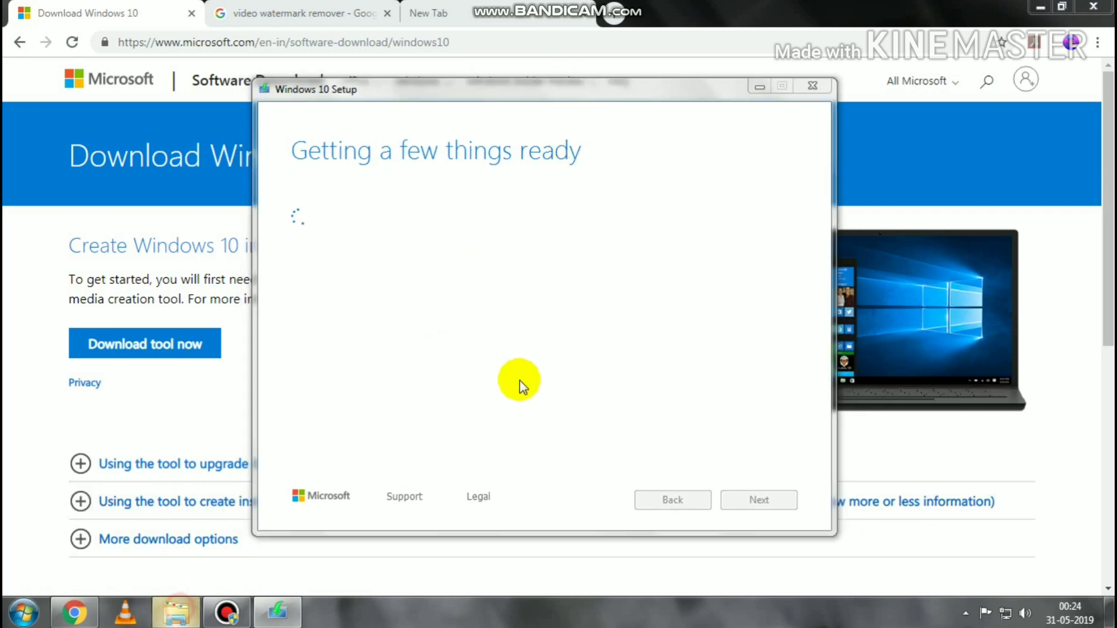
{"action": "left_click", "coordinate": [58, 311]}
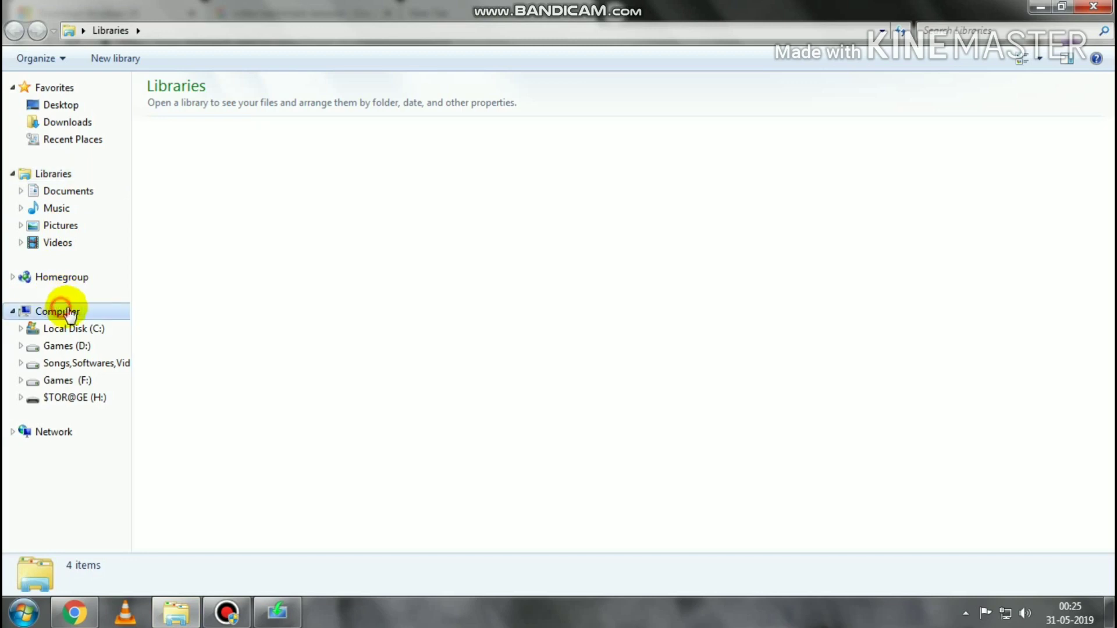
{"action": "right_click", "coordinate": [701, 260]}
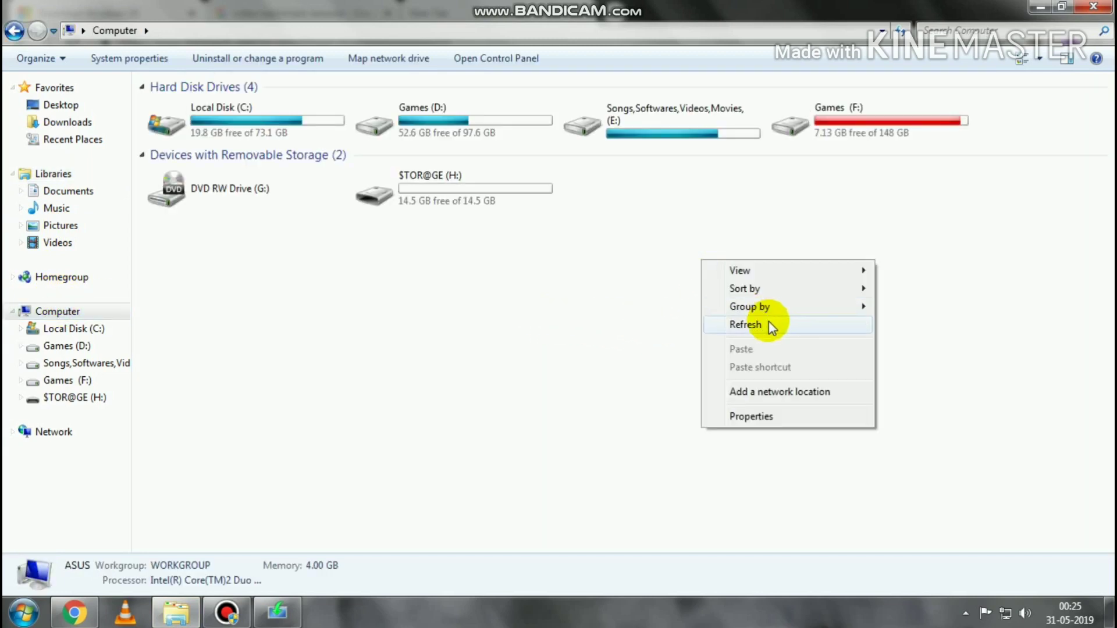
{"action": "left_click", "coordinate": [767, 320]}
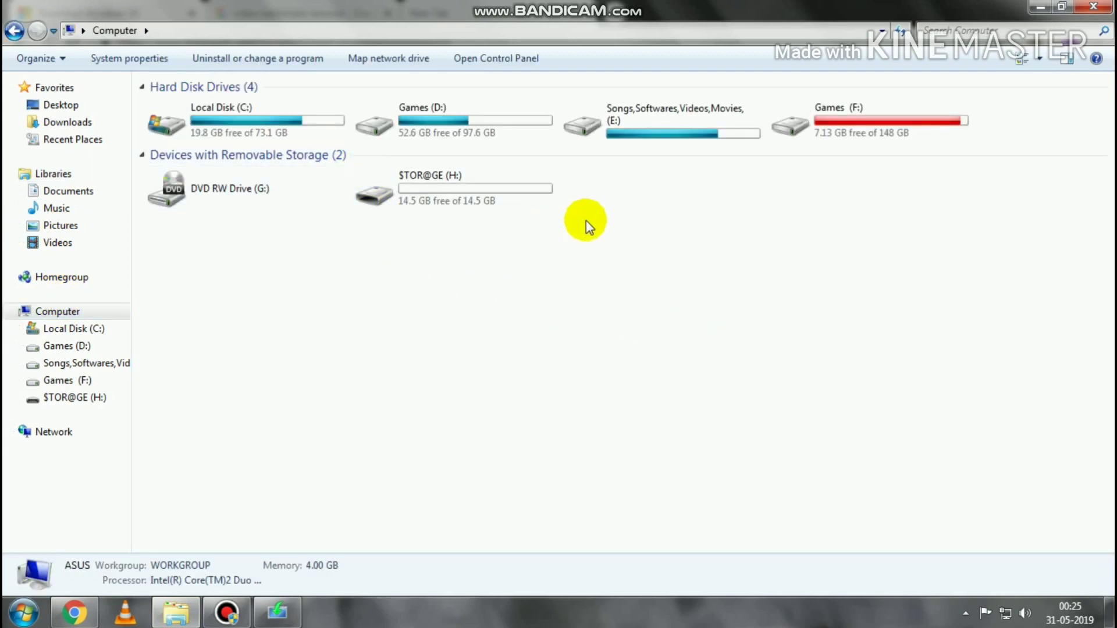
{"action": "left_click_drag", "start_coordinate": [595, 220], "coordinate": [351, 166]}
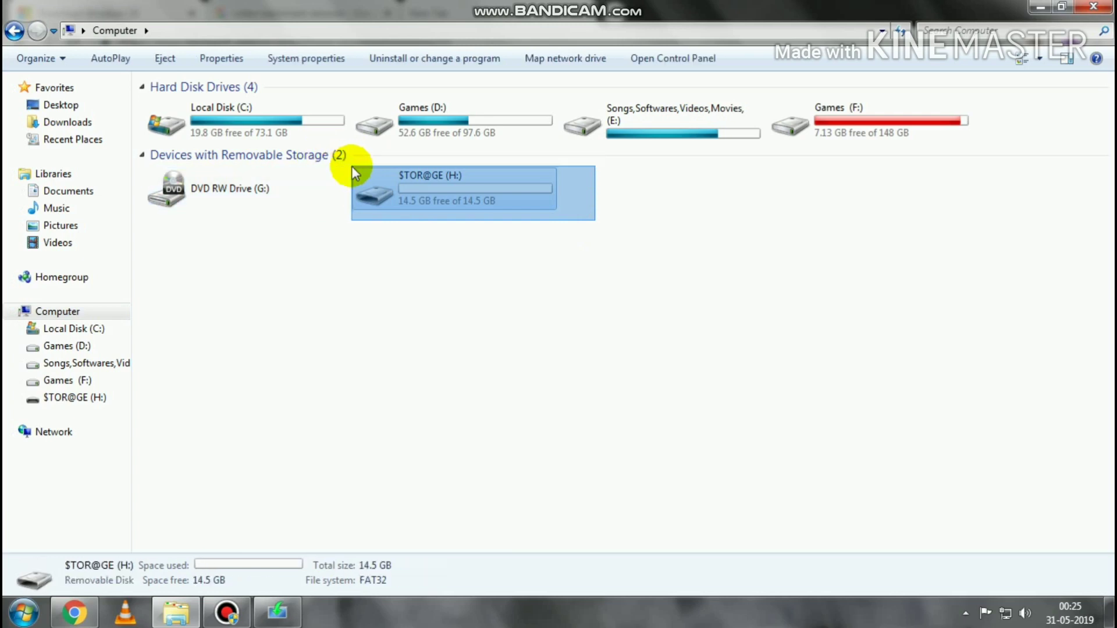
{"action": "left_click", "coordinate": [458, 233]}
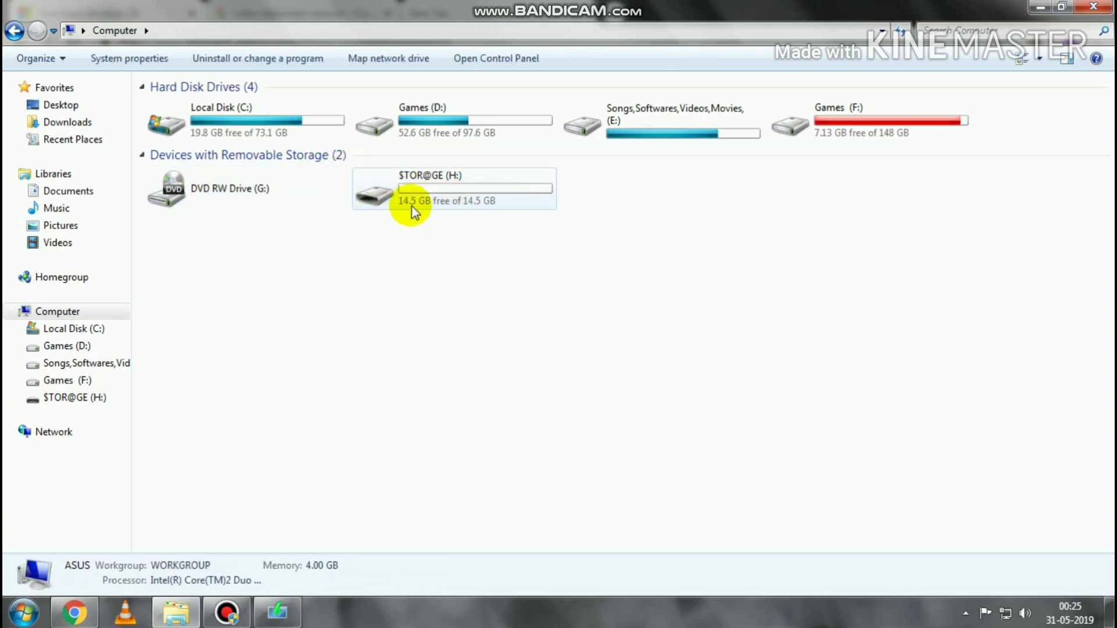
{"action": "double_click", "coordinate": [474, 200]}
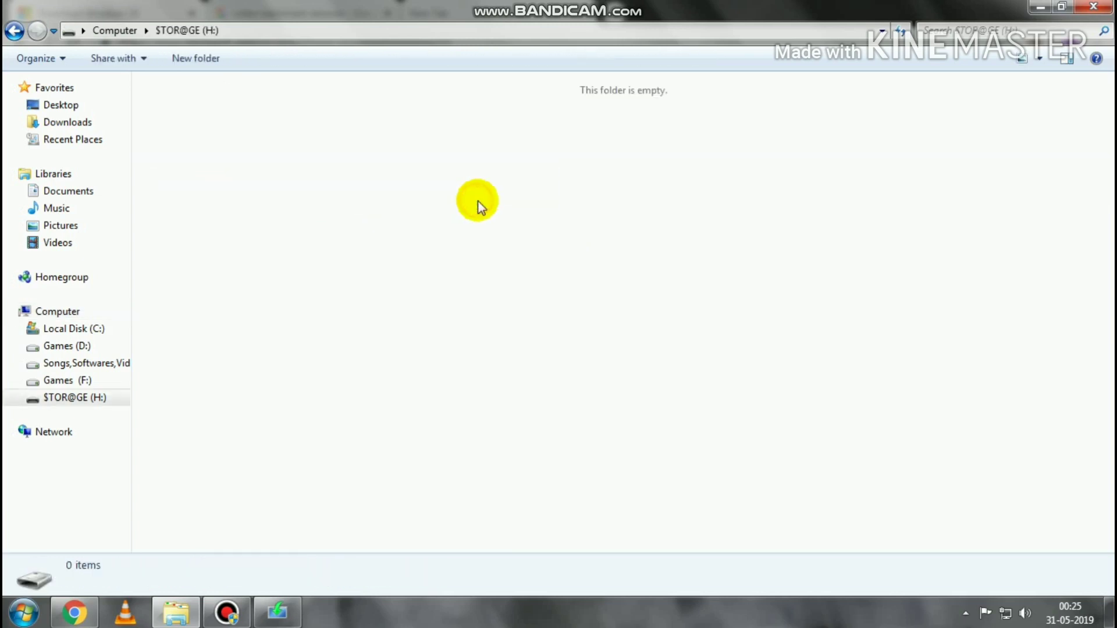
{"action": "left_click", "coordinate": [14, 31]}
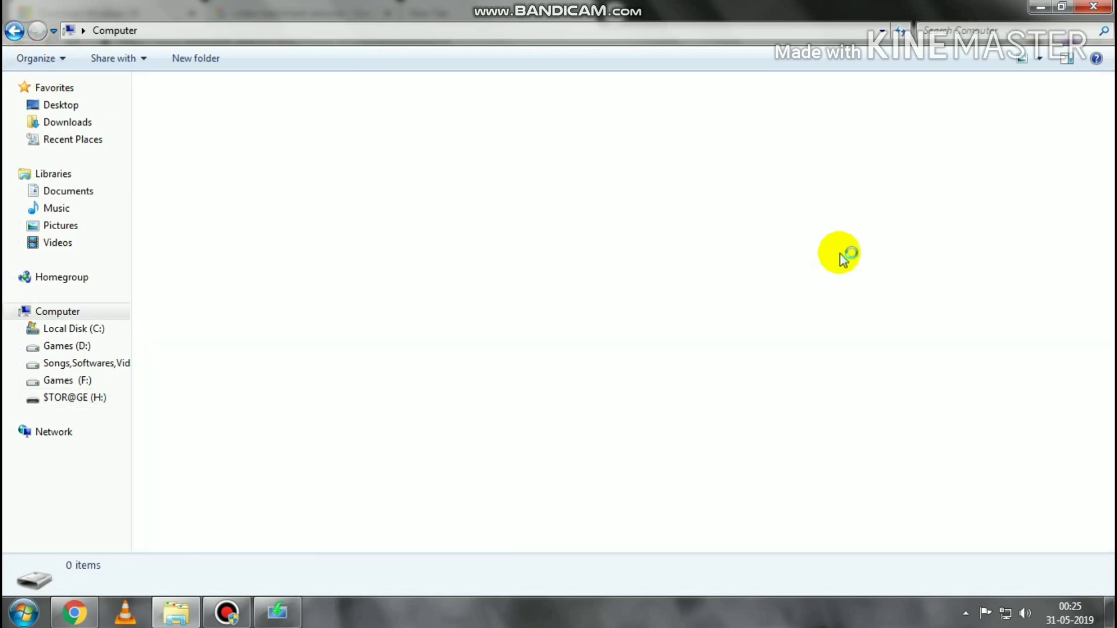
{"action": "left_click", "coordinate": [947, 312]}
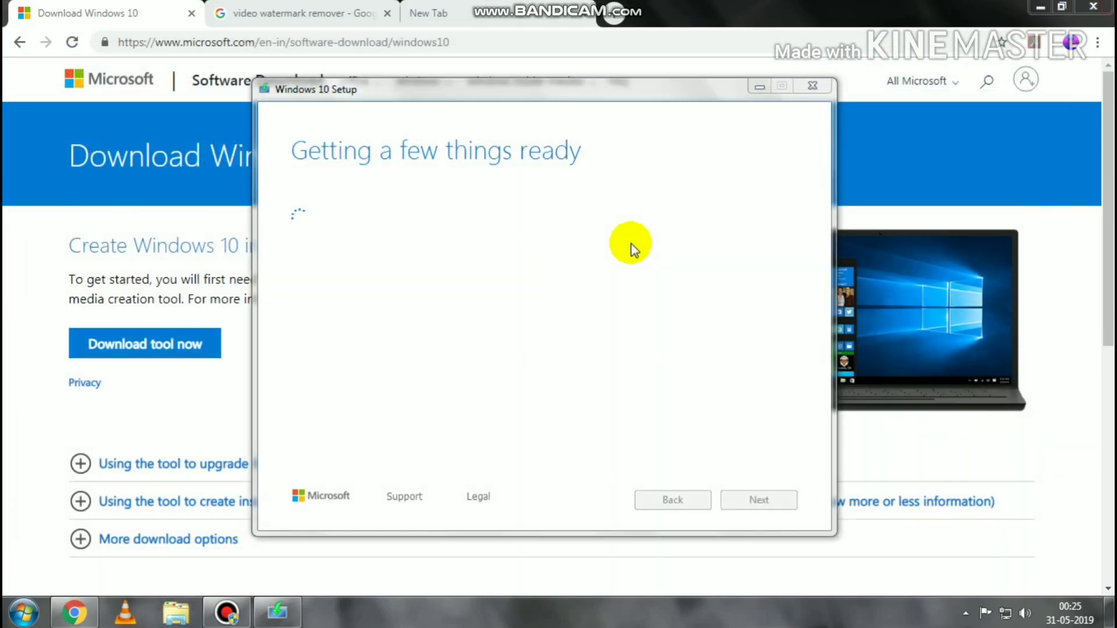
Step: Accept the license terms in Windows 10 Setup and choose to create installation media for another PC
{"action": "left_click_drag", "start_coordinate": [556, 90], "coordinate": [548, 97]}
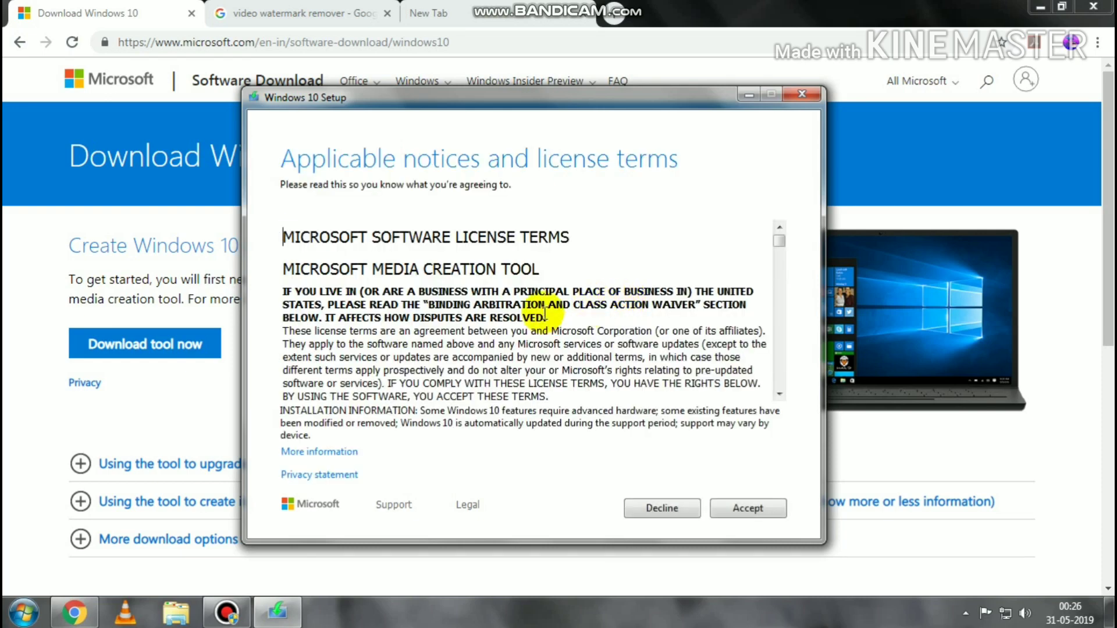
{"action": "left_click_drag", "start_coordinate": [502, 96], "coordinate": [504, 85]}
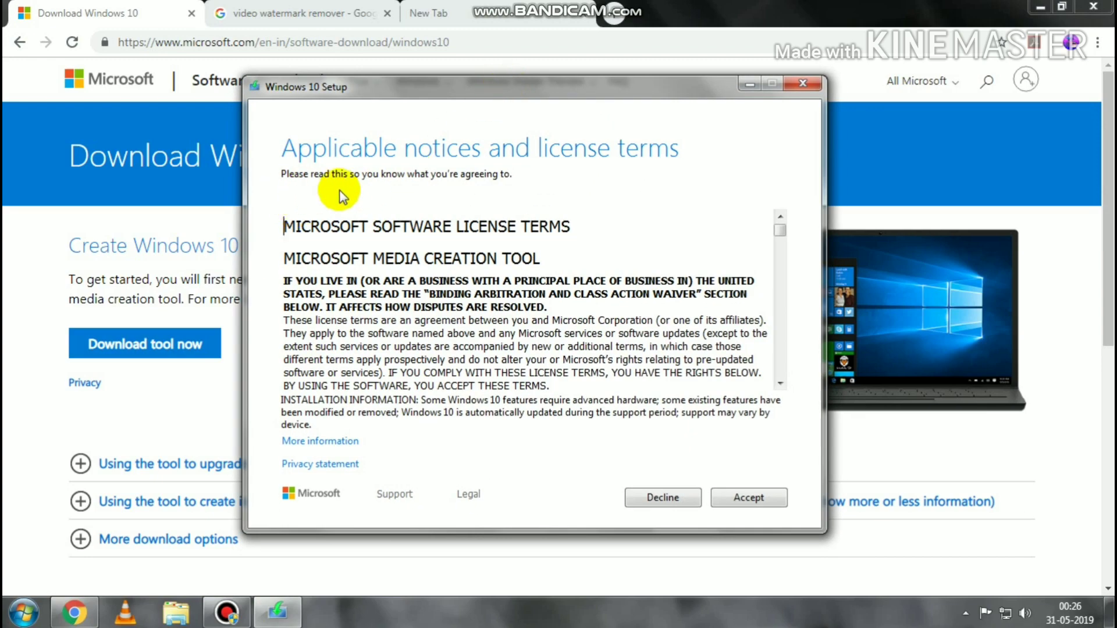
{"action": "mouse_move", "coordinate": [781, 236]}
{"action": "left_mouse_down"}
{"action": "mouse_move", "coordinate": [781, 374]}
{"action": "mouse_move", "coordinate": [774, 219]}
{"action": "left_mouse_up"}
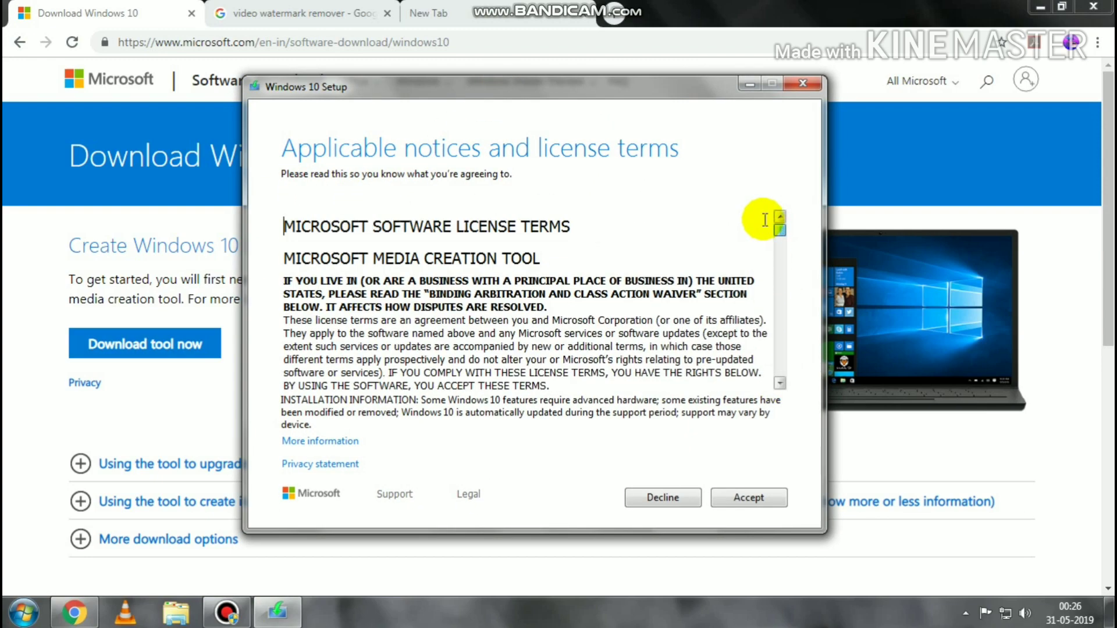
{"action": "left_click", "coordinate": [754, 500]}
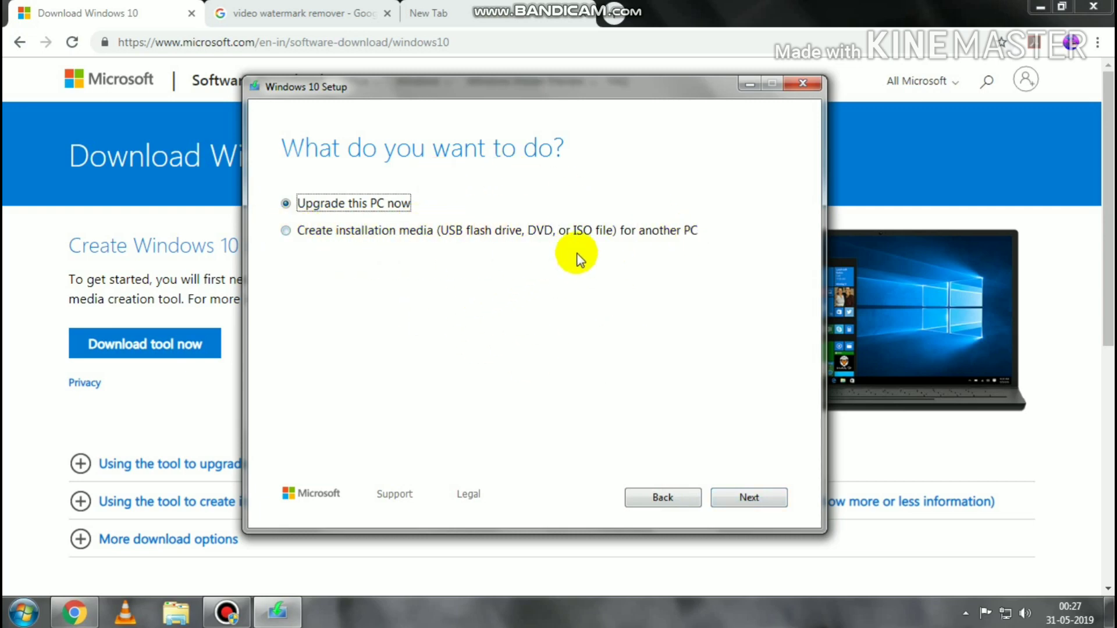
{"action": "left_click", "coordinate": [286, 230]}
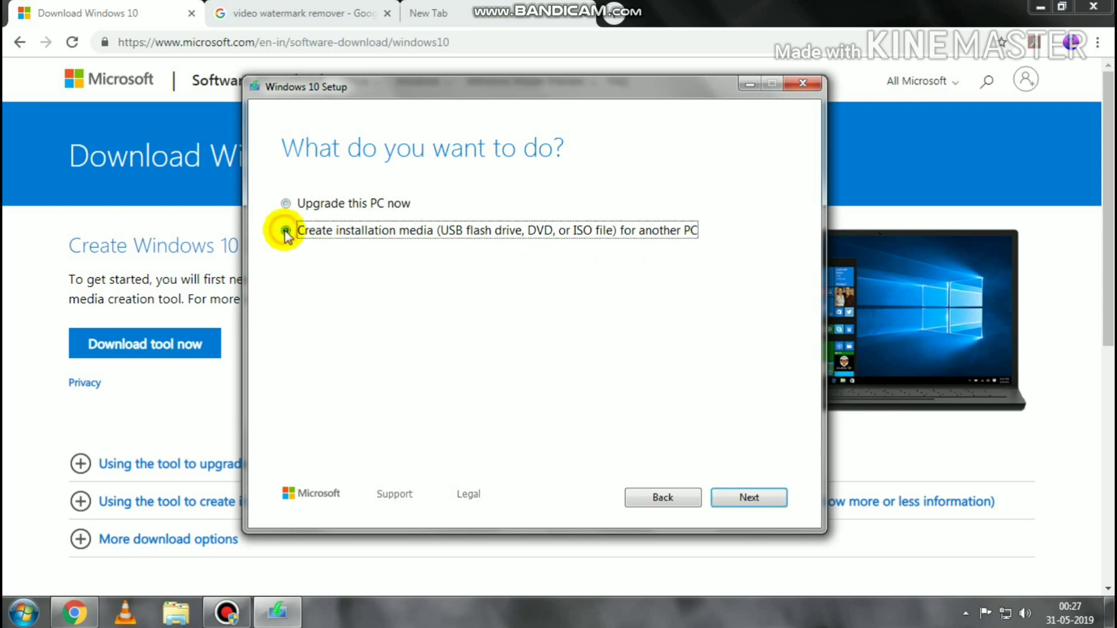
{"action": "left_click", "coordinate": [748, 499]}
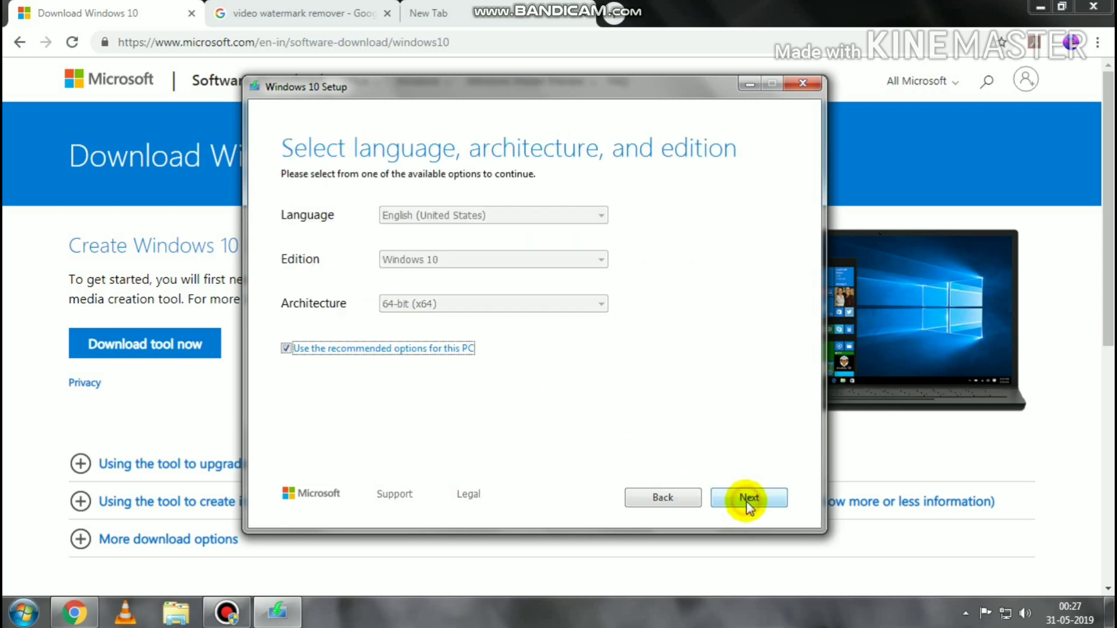
Step: Turn off the recommended options and continue with English (United States), Windows 10 and the 64-bit (x64) architecture
{"action": "left_click", "coordinate": [286, 348]}
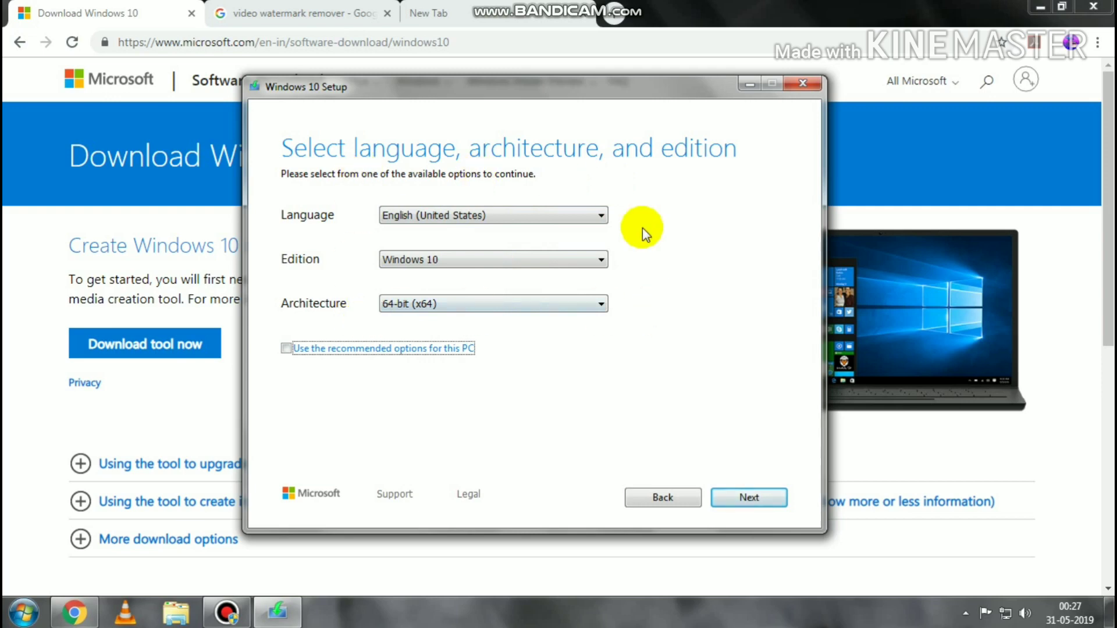
{"action": "left_click", "coordinate": [584, 217]}
{"action": "scroll", "coordinate": [554, 306], "scroll_direction": "down", "scroll_amount": 2}
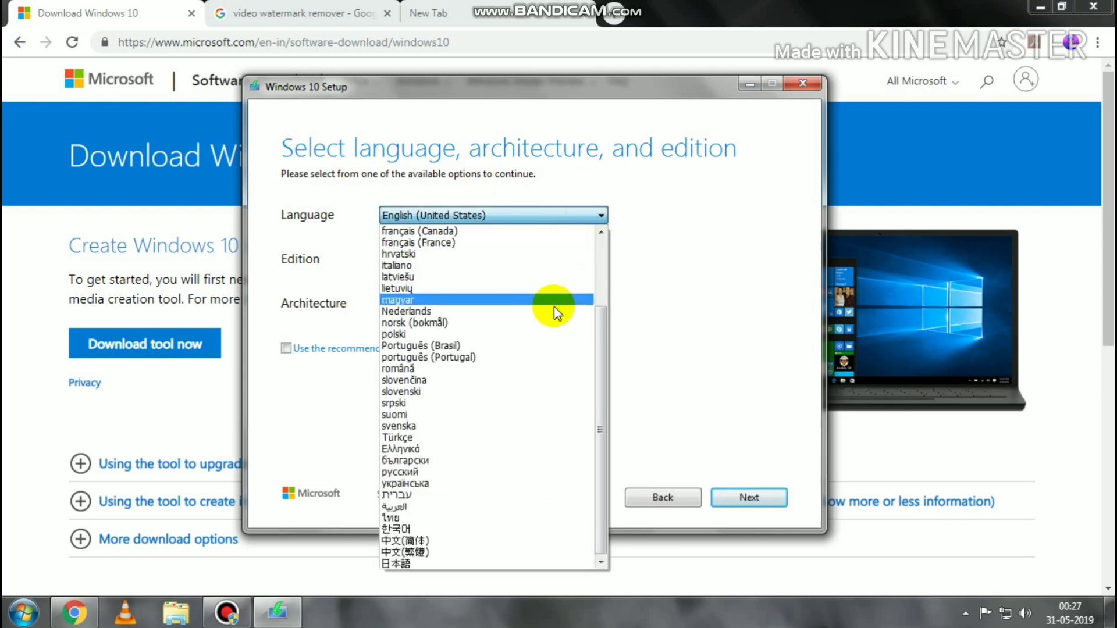
{"action": "scroll", "coordinate": [549, 345], "scroll_direction": "up", "scroll_amount": 3}
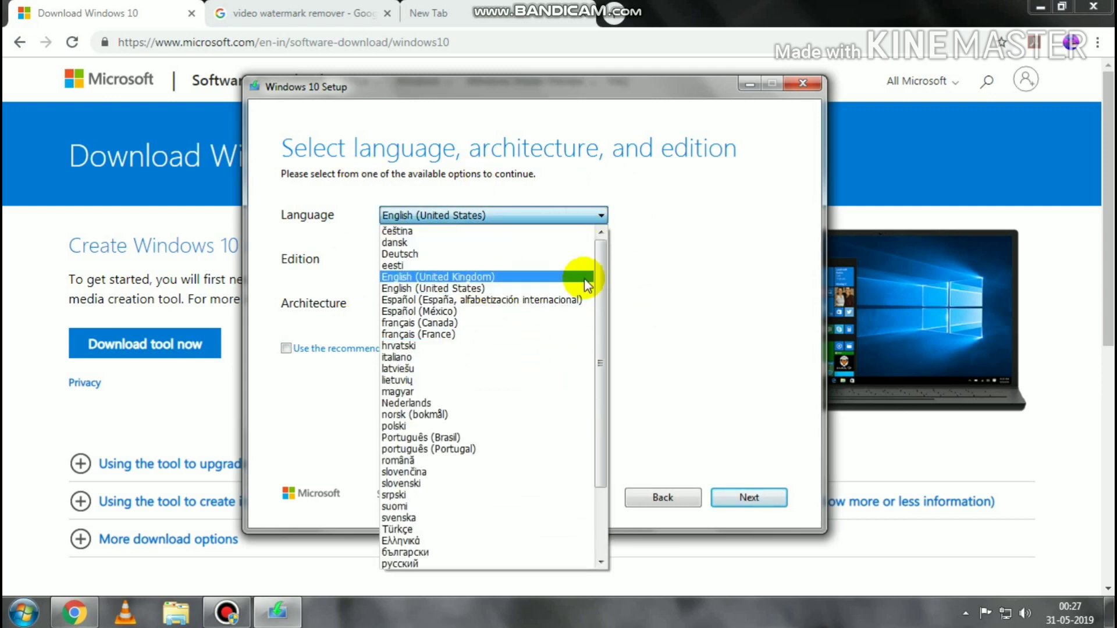
{"action": "left_click", "coordinate": [702, 253]}
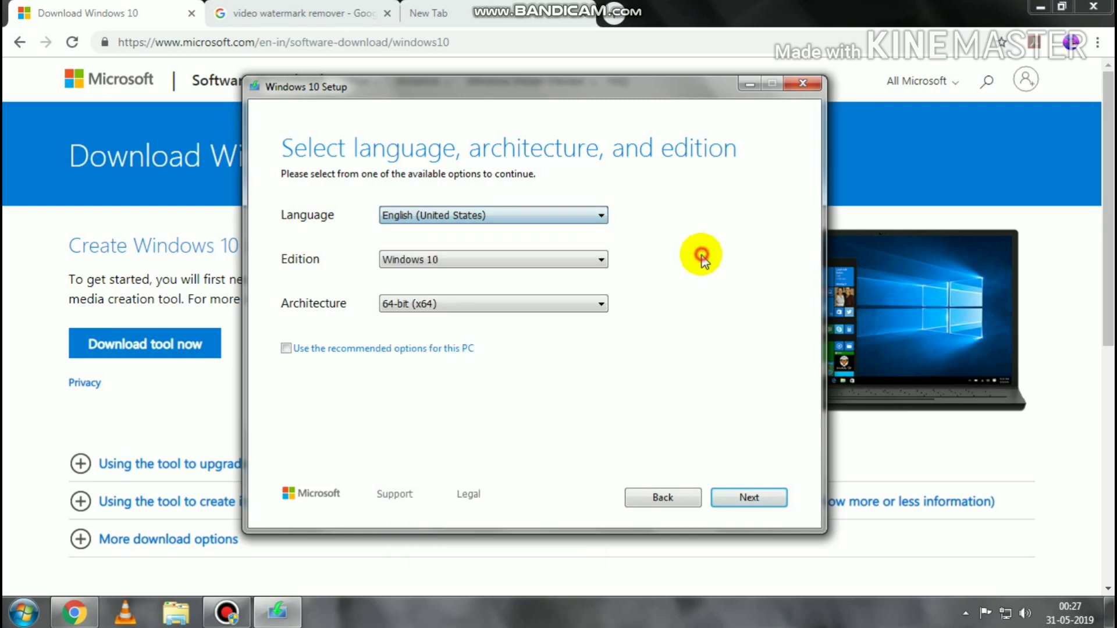
{"action": "left_click", "coordinate": [546, 251]}
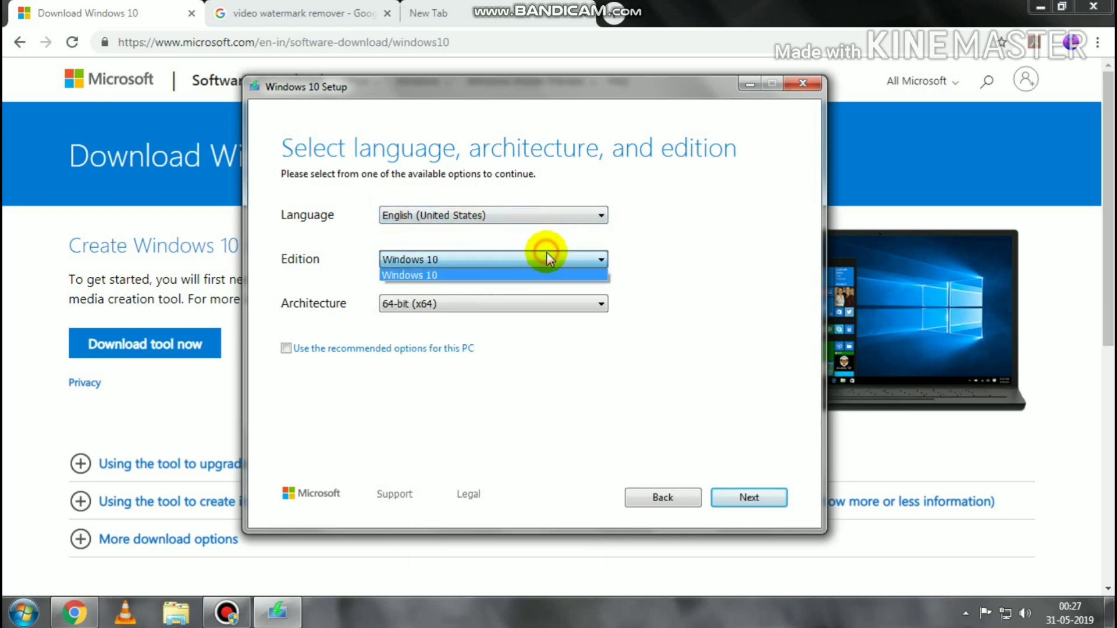
{"action": "left_click", "coordinate": [678, 257]}
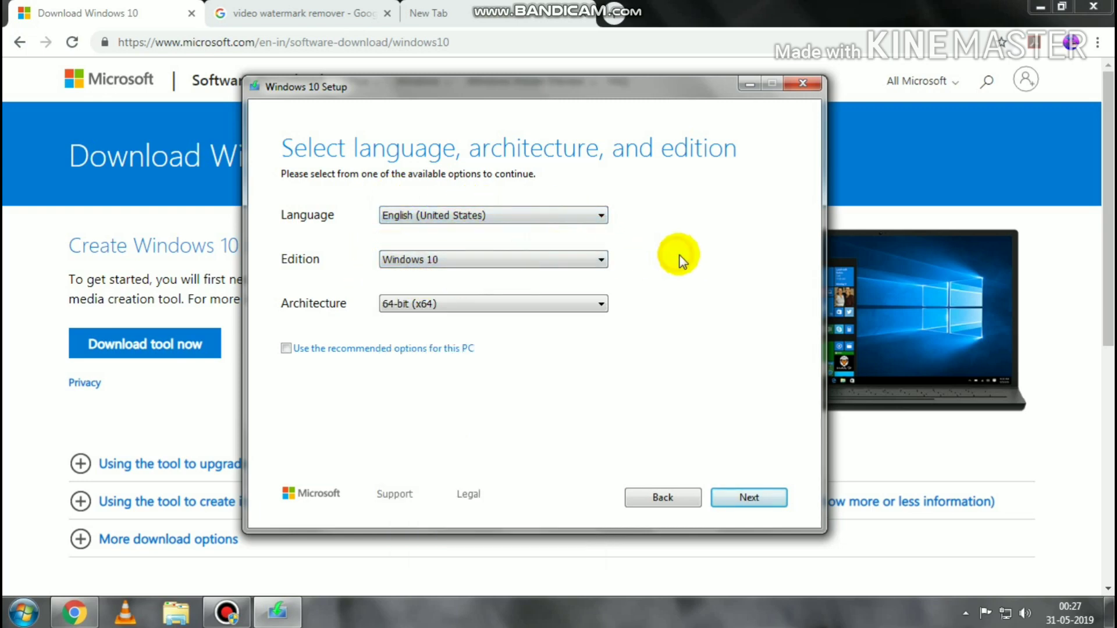
{"action": "left_click", "coordinate": [532, 308]}
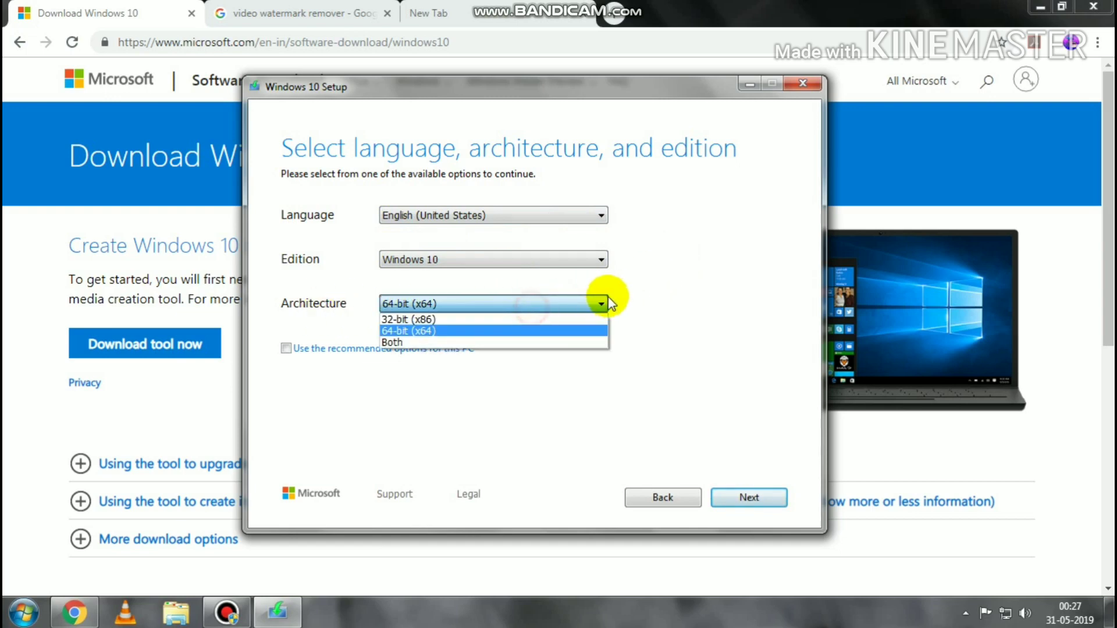
{"action": "left_click", "coordinate": [449, 332]}
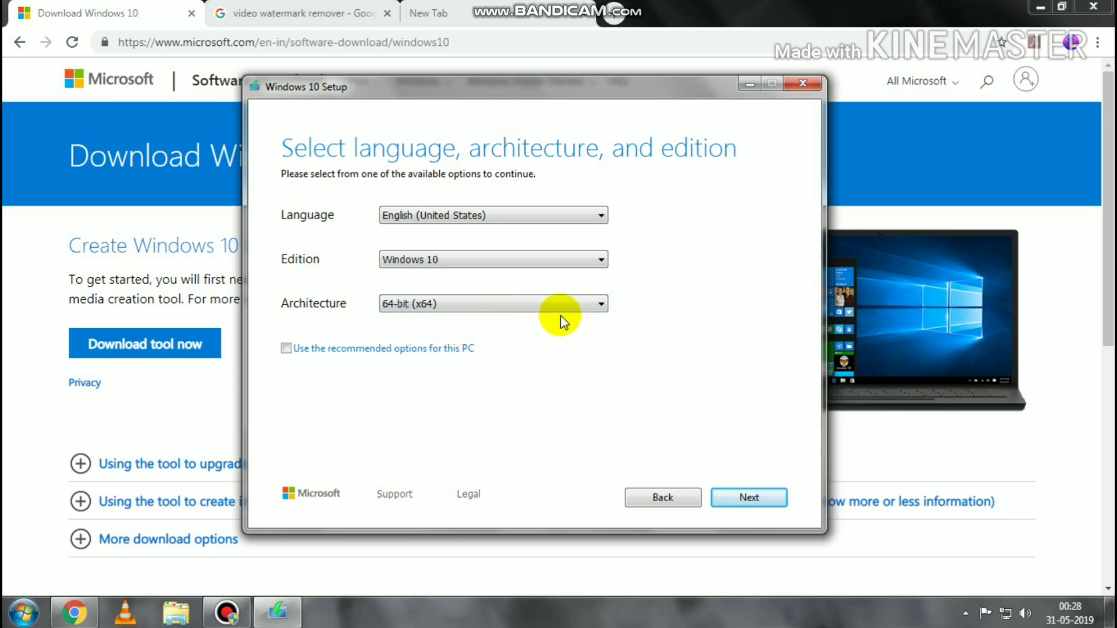
{"action": "left_click", "coordinate": [762, 498]}
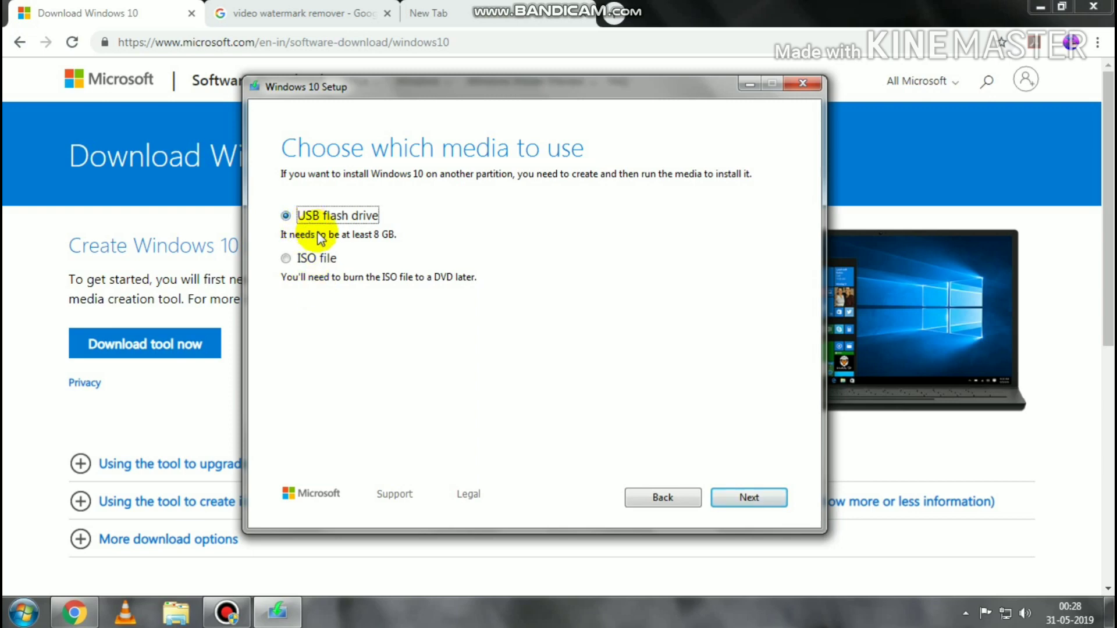
Step: Choose USB flash drive as the media to use and continue to the drive selection
{"action": "left_click", "coordinate": [288, 260]}
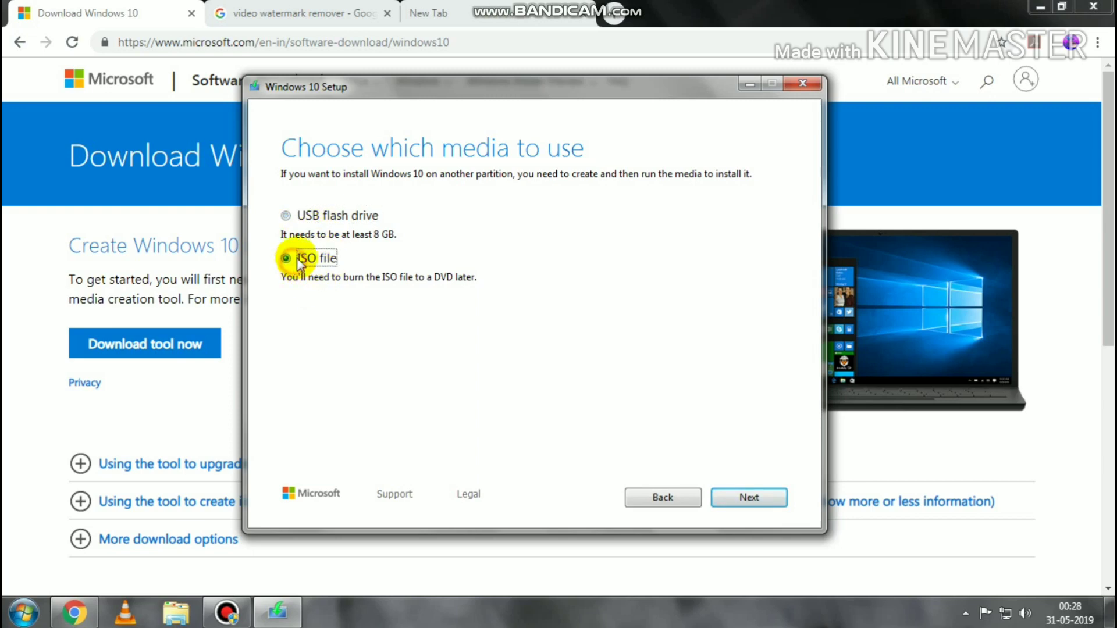
{"action": "left_click", "coordinate": [287, 216]}
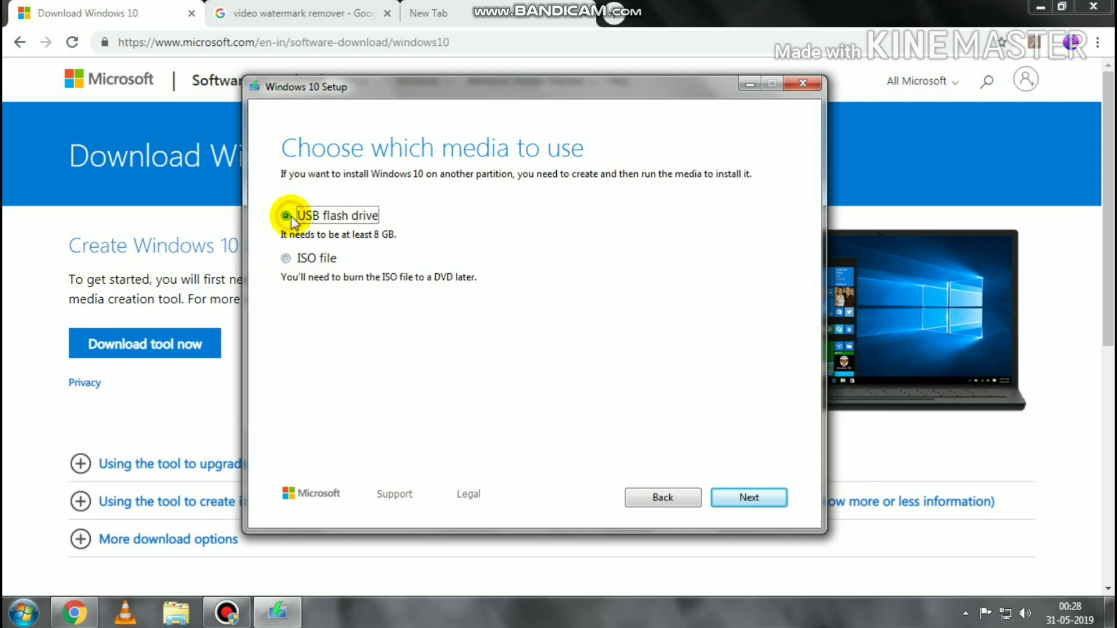
{"action": "left_click", "coordinate": [751, 497]}
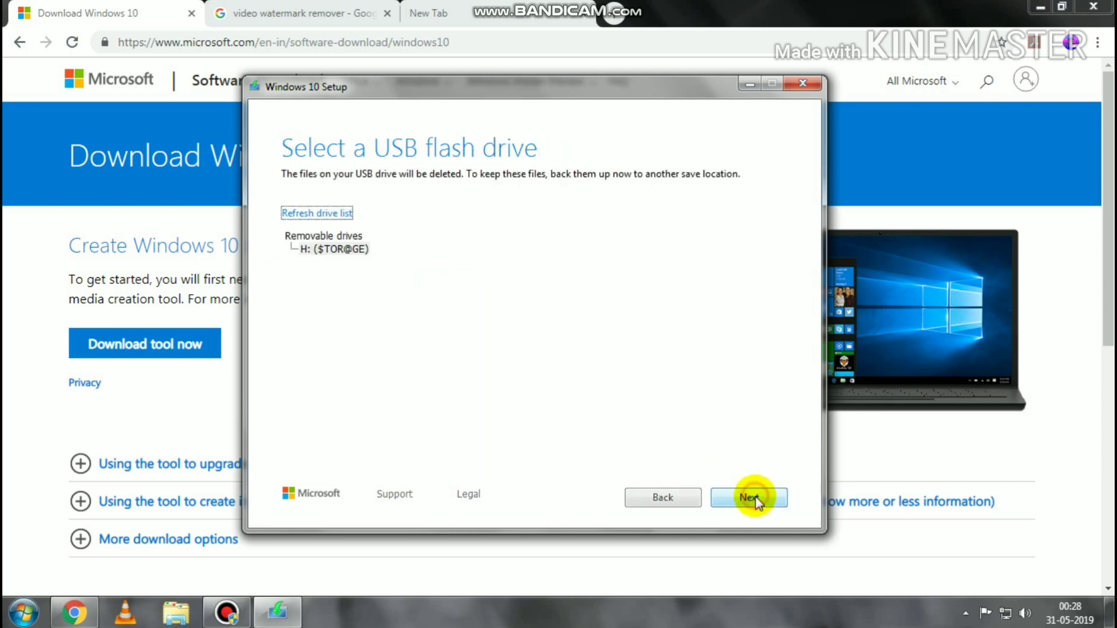
Step: Select removable drive H: ($TOR@GE) as the target, start the Windows 10 download, and close Setup when finished
{"action": "left_click", "coordinate": [285, 247]}
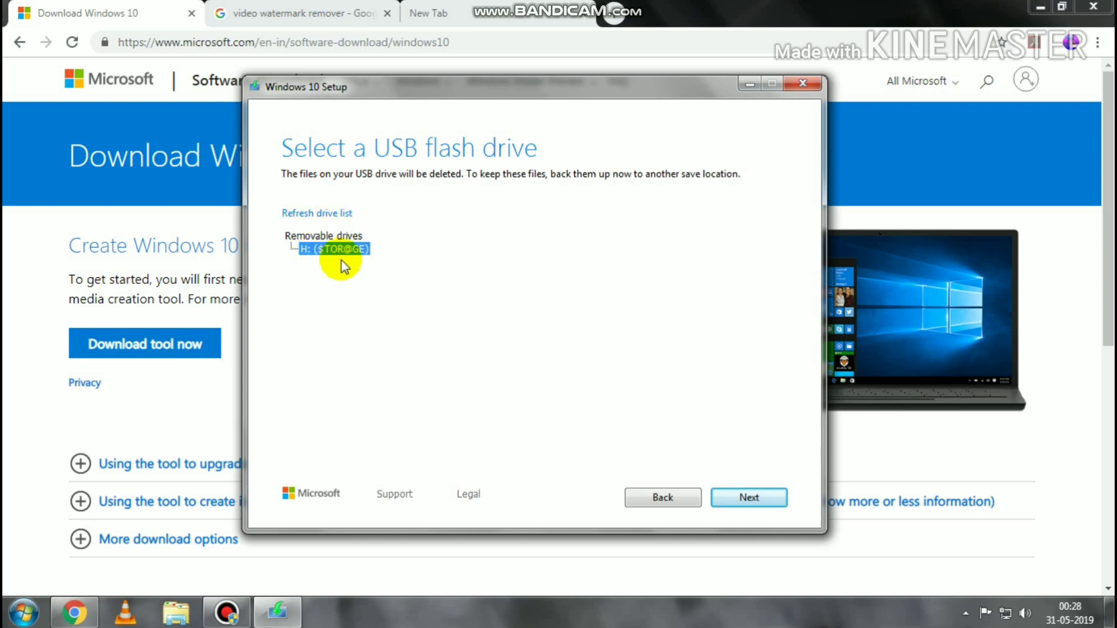
{"action": "left_click", "coordinate": [750, 498]}
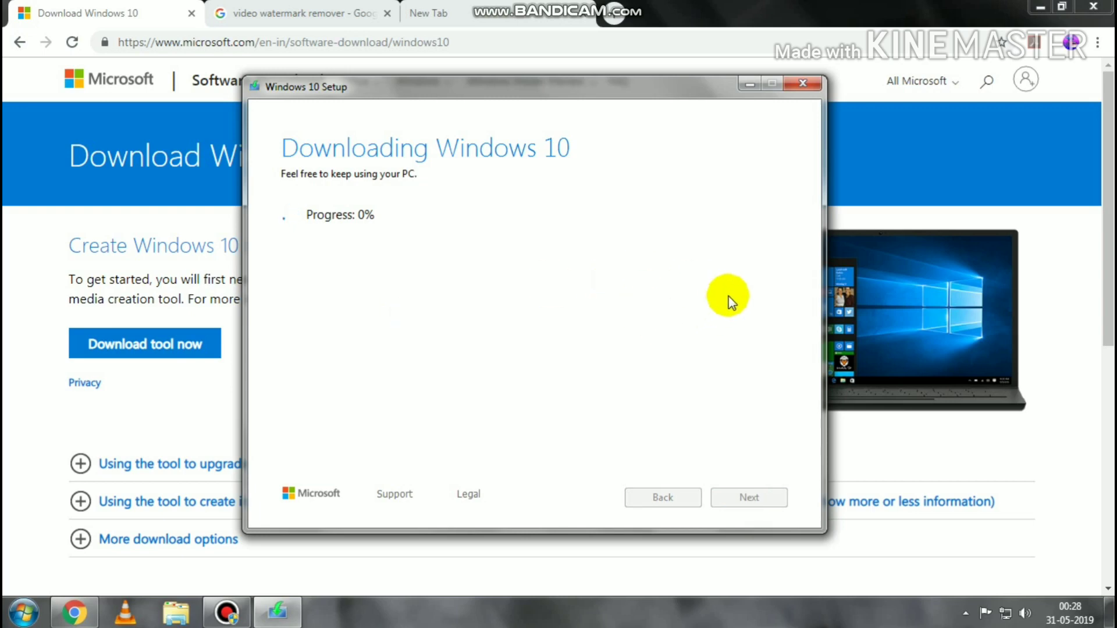
{"action": "left_click", "coordinate": [813, 85]}
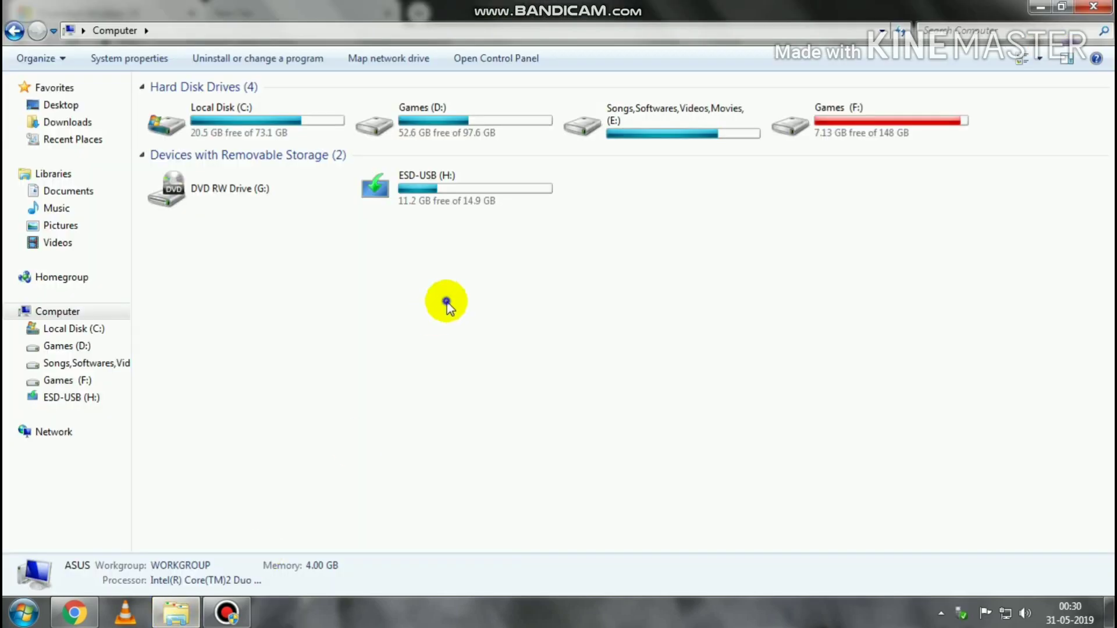
Step: Refresh the drives in Computer and open the ESD-USB (H:) drive
{"action": "right_click", "coordinate": [446, 303]}
{"action": "left_click", "coordinate": [499, 366]}
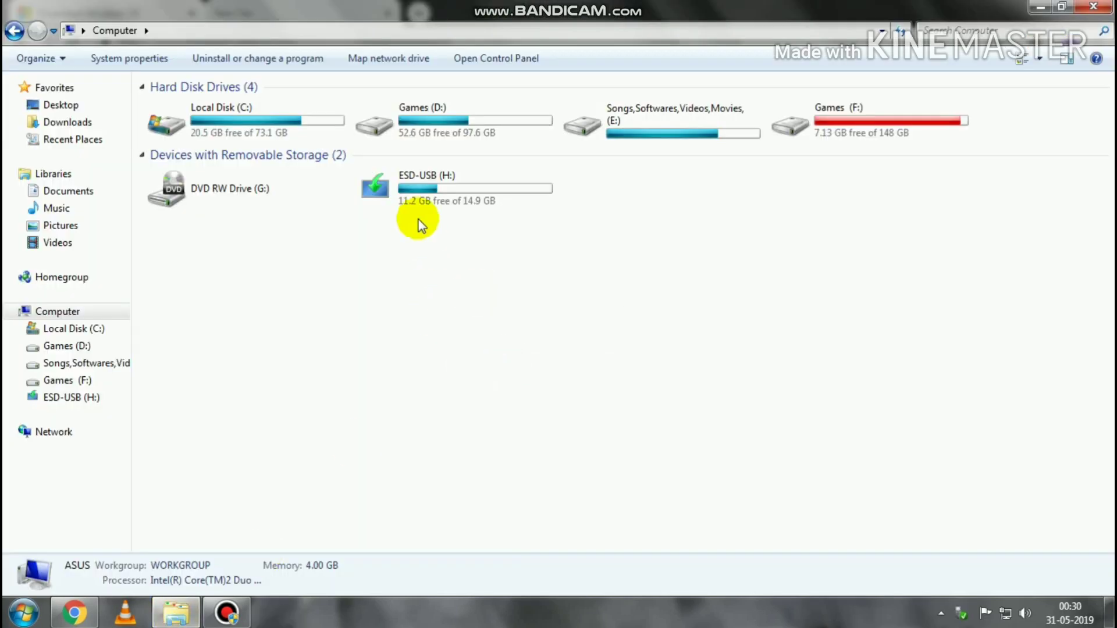
{"action": "left_click", "coordinate": [451, 187]}
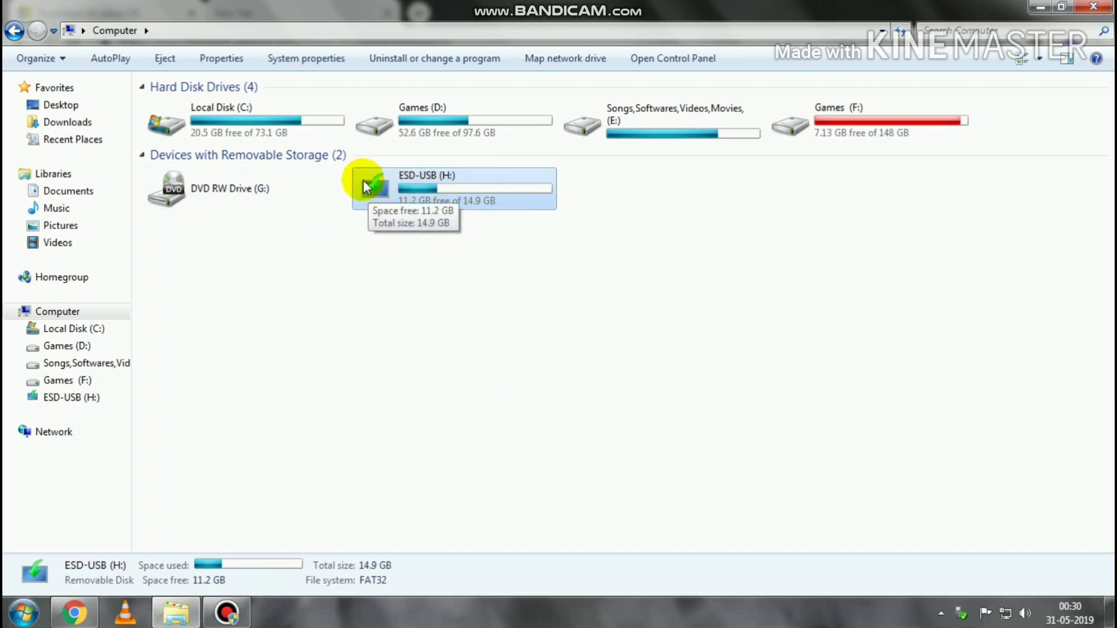
{"action": "left_click", "coordinate": [469, 229]}
{"action": "double_click", "coordinate": [476, 201]}
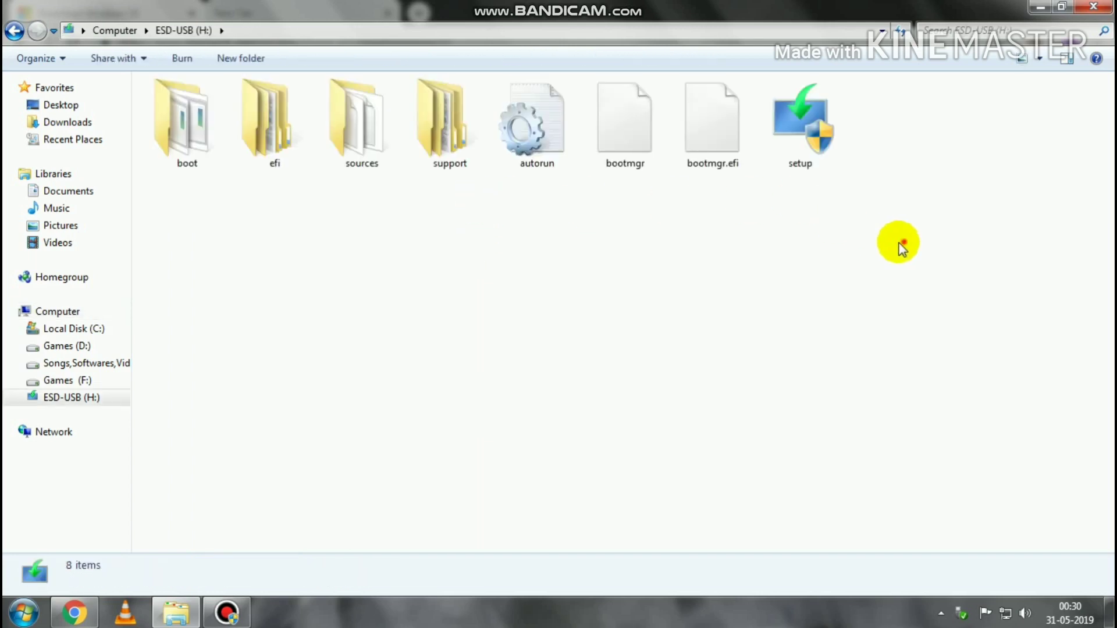
Step: Examine the Windows 10 installation files on the ESD-USB drive and return to the Computer overview
{"action": "left_click_drag", "start_coordinate": [903, 244], "coordinate": [169, 110]}
{"action": "left_click", "coordinate": [803, 288]}
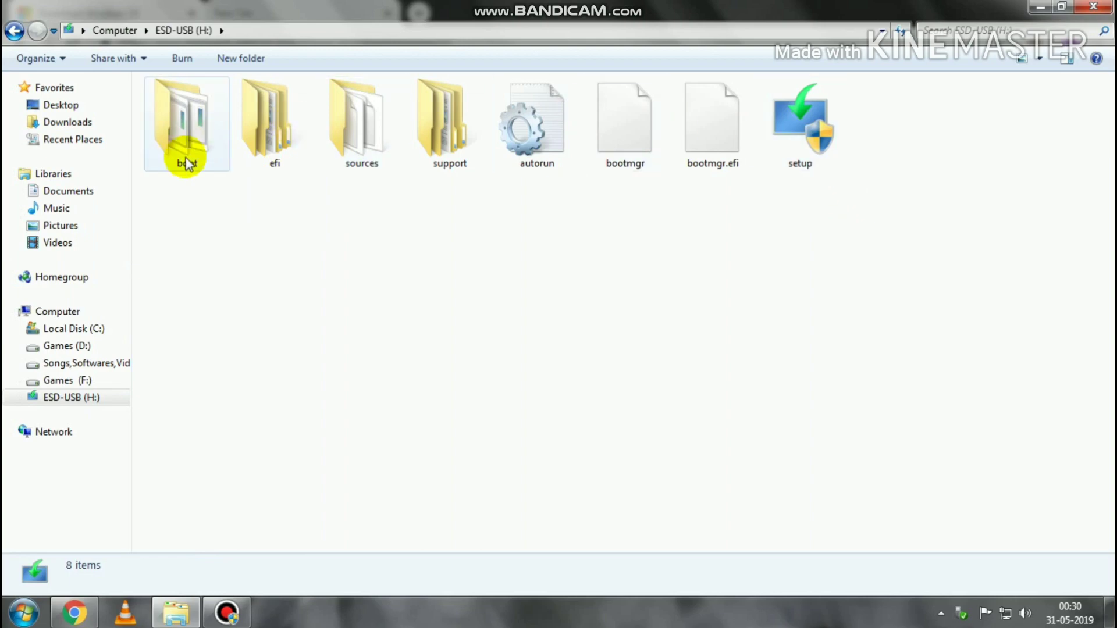
{"action": "left_click", "coordinate": [14, 30]}
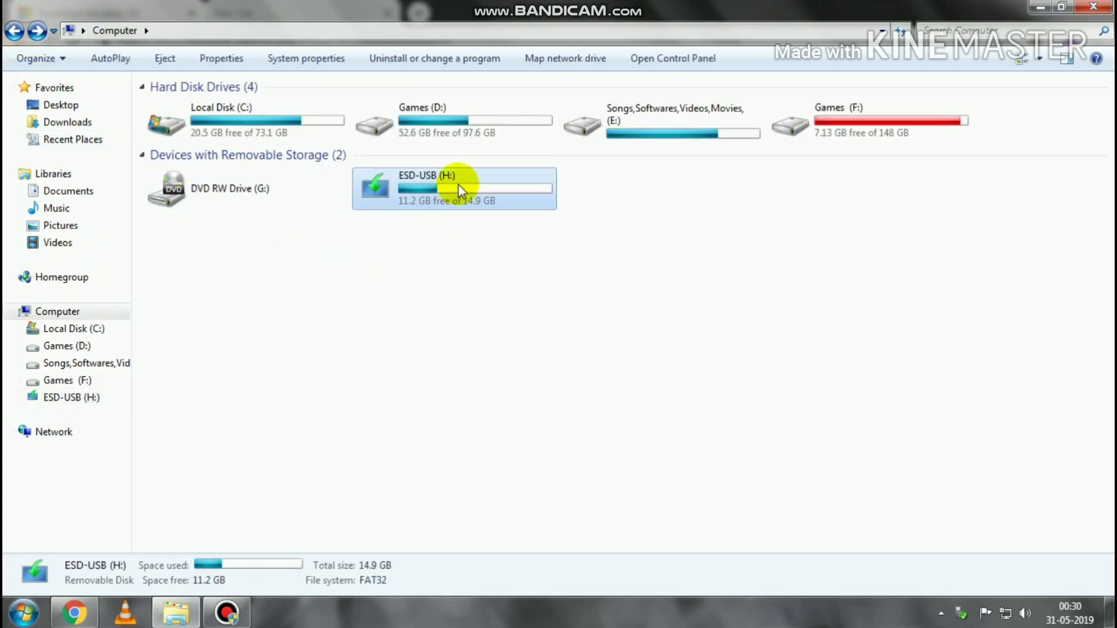
{"action": "left_click", "coordinate": [477, 230]}
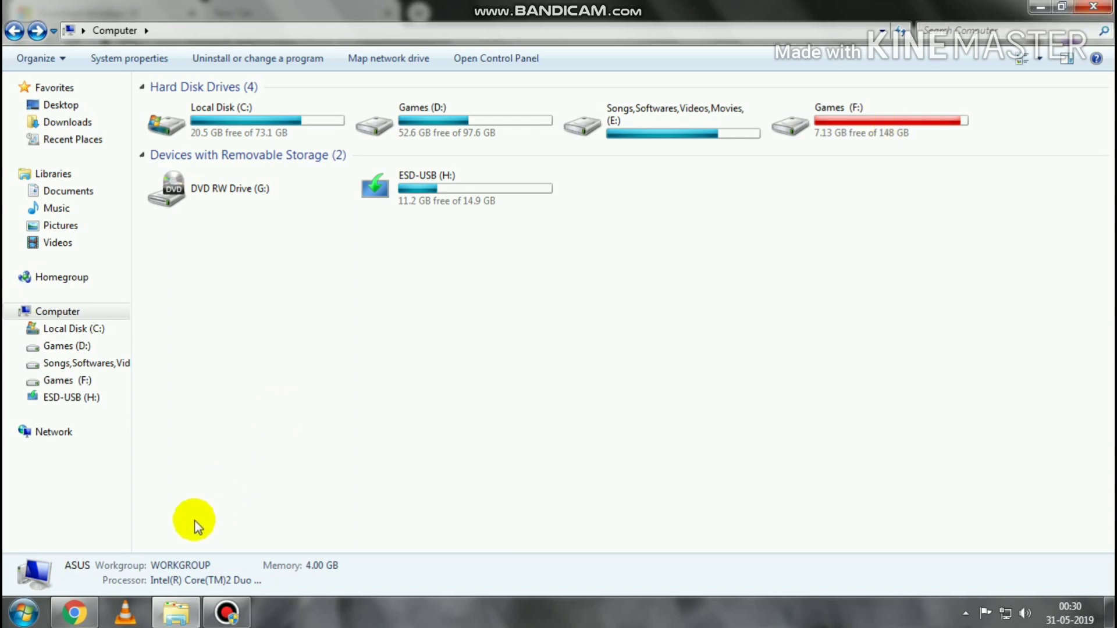
{"action": "mouse_move", "coordinate": [75, 612]}
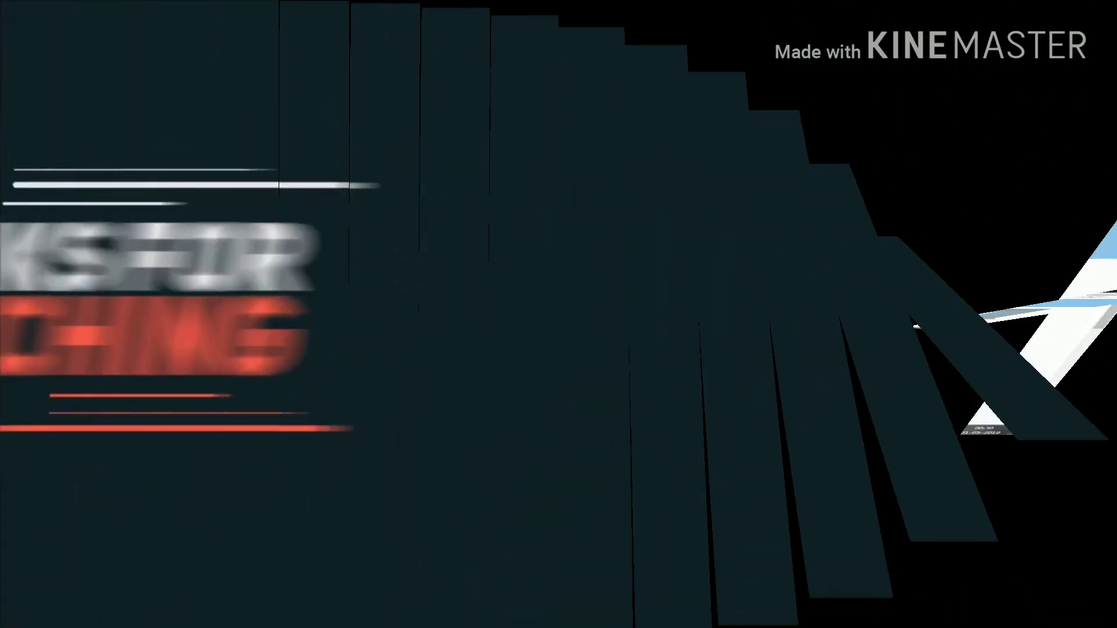